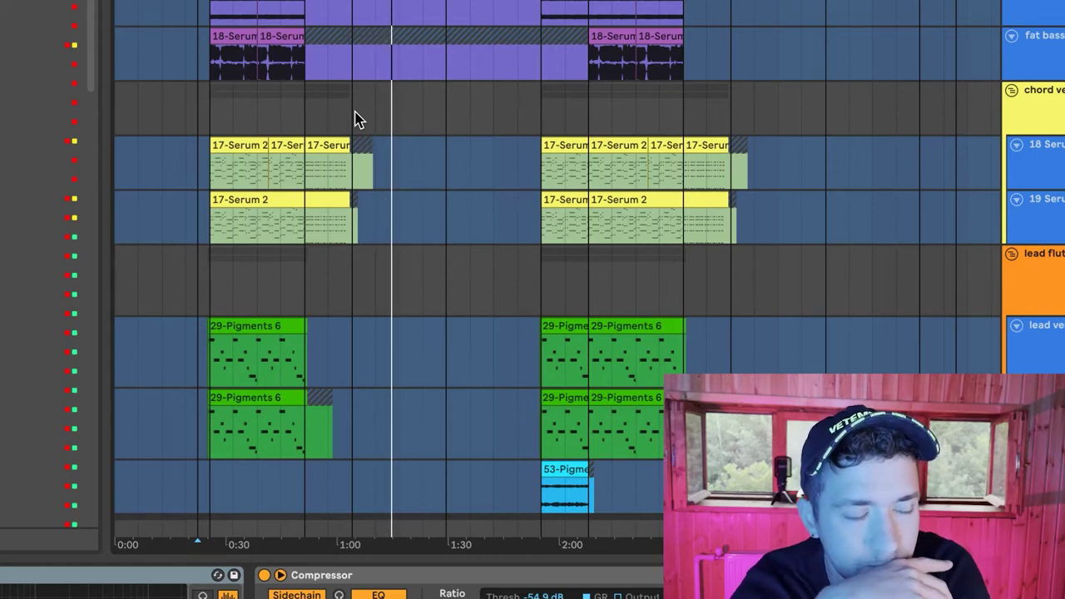
scroll(356, 117, "up", 5)
scroll(355, 117, "up", 3)
scroll(355, 118, "down", 6)
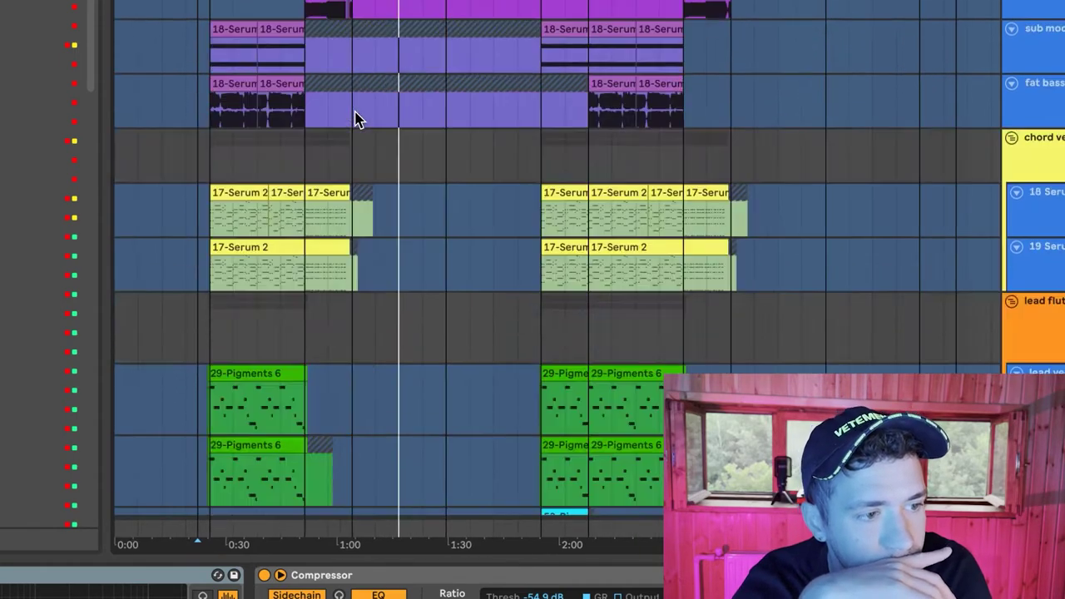
scroll(355, 117, "down", 5)
scroll(355, 118, "down", 5)
scroll(355, 117, "down", 5)
scroll(355, 118, "down", 4)
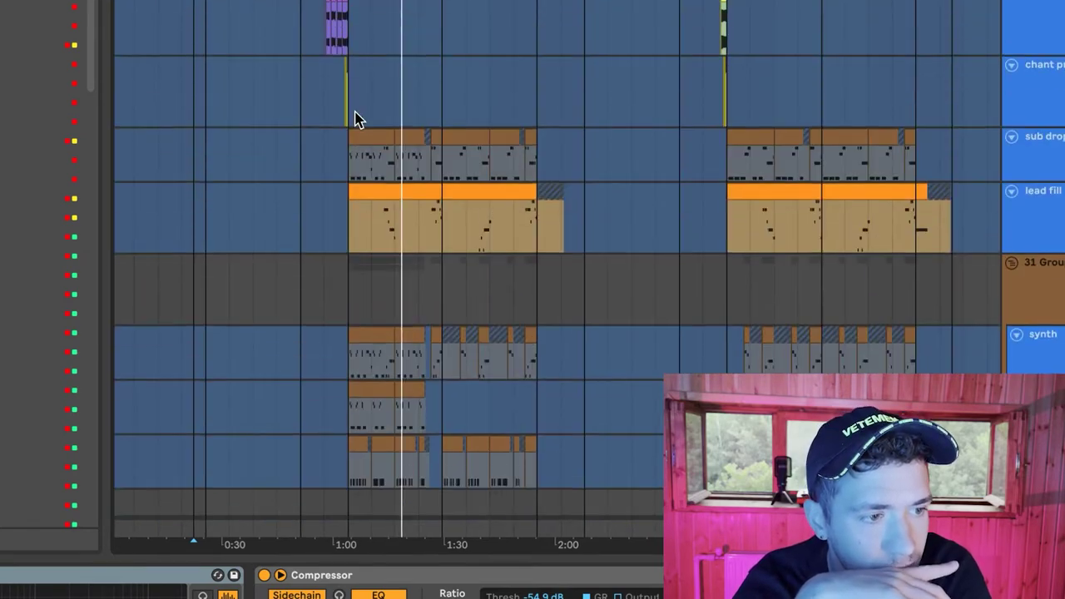
scroll(355, 118, "down", 2)
scroll(416, 158, "up", 5)
scroll(490, 215, "up", 3)
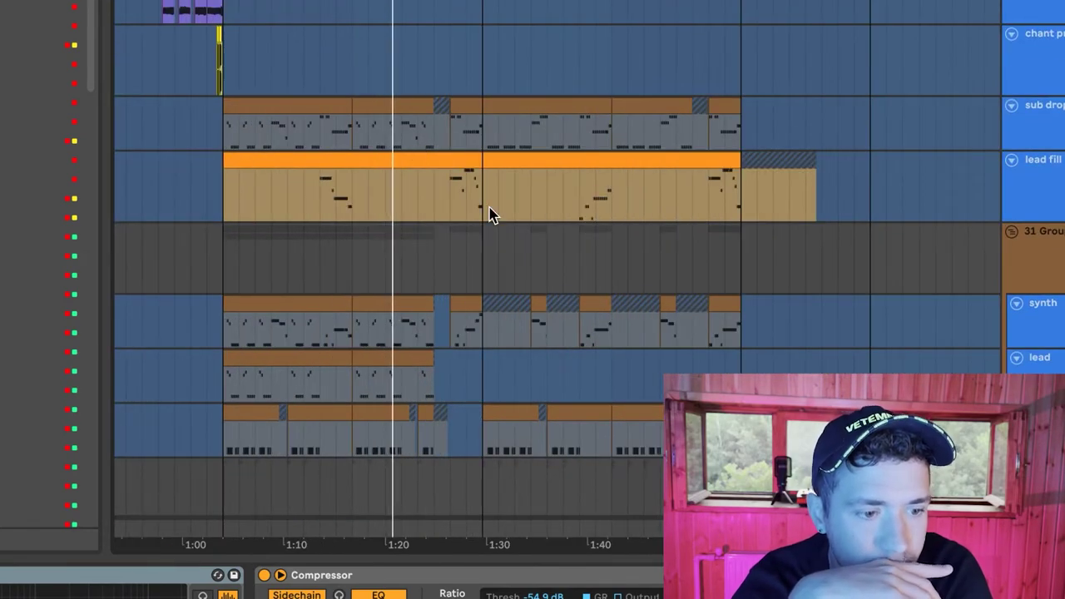
scroll(489, 215, "down", 2)
scroll(490, 215, "up", 2)
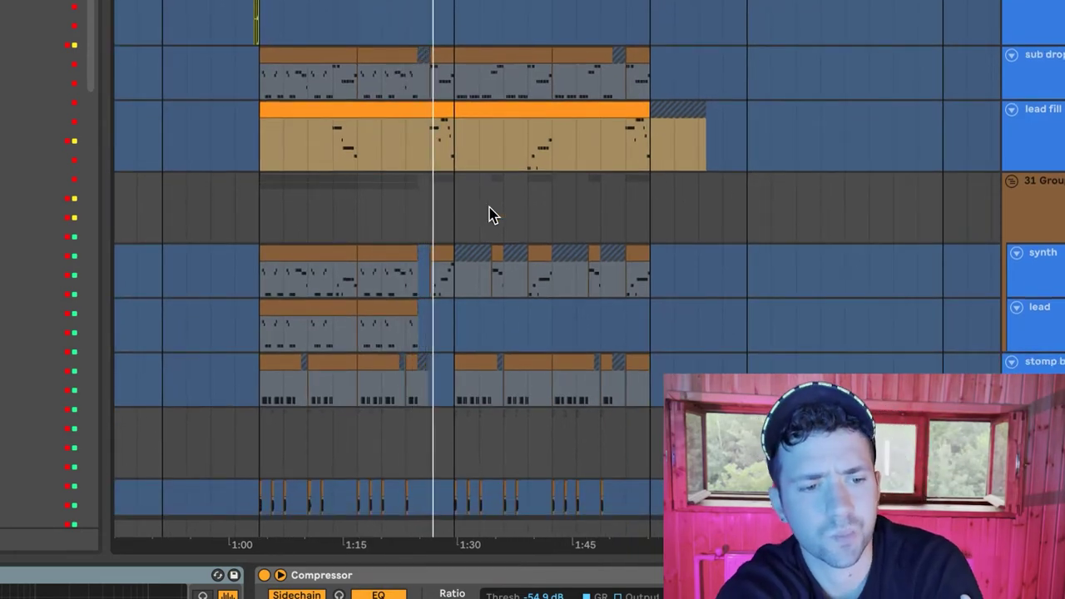
scroll(490, 214, "down", 3)
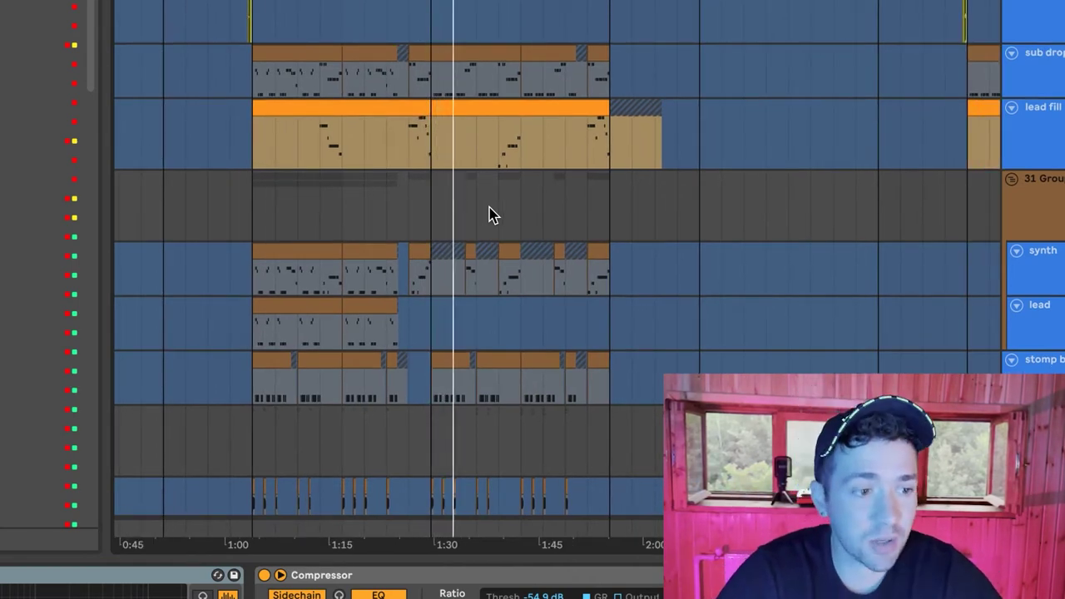
scroll(490, 215, "right", 1)
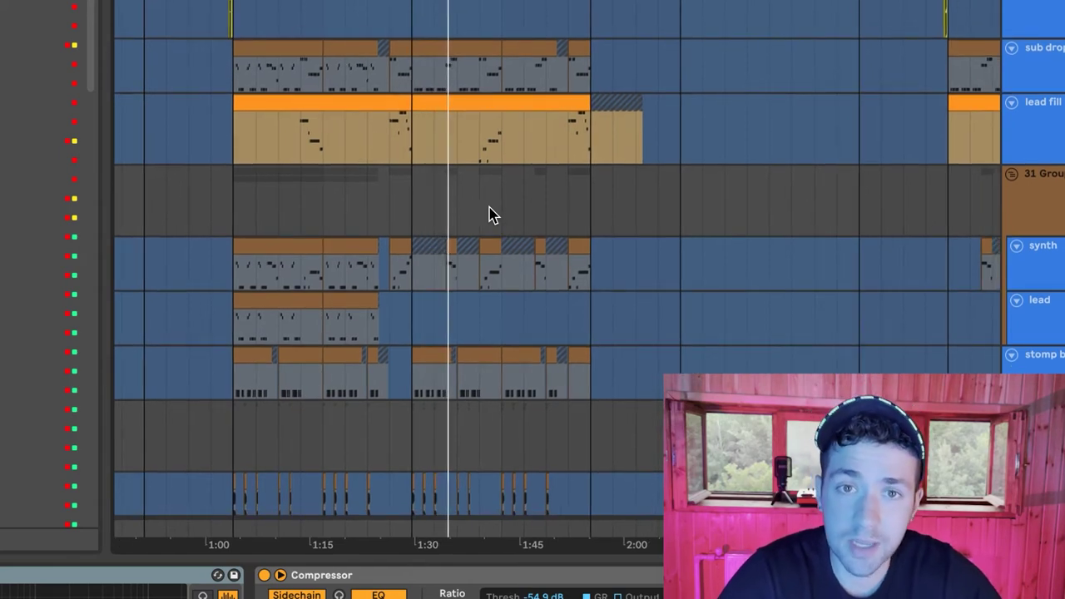
scroll(489, 215, "down", 2)
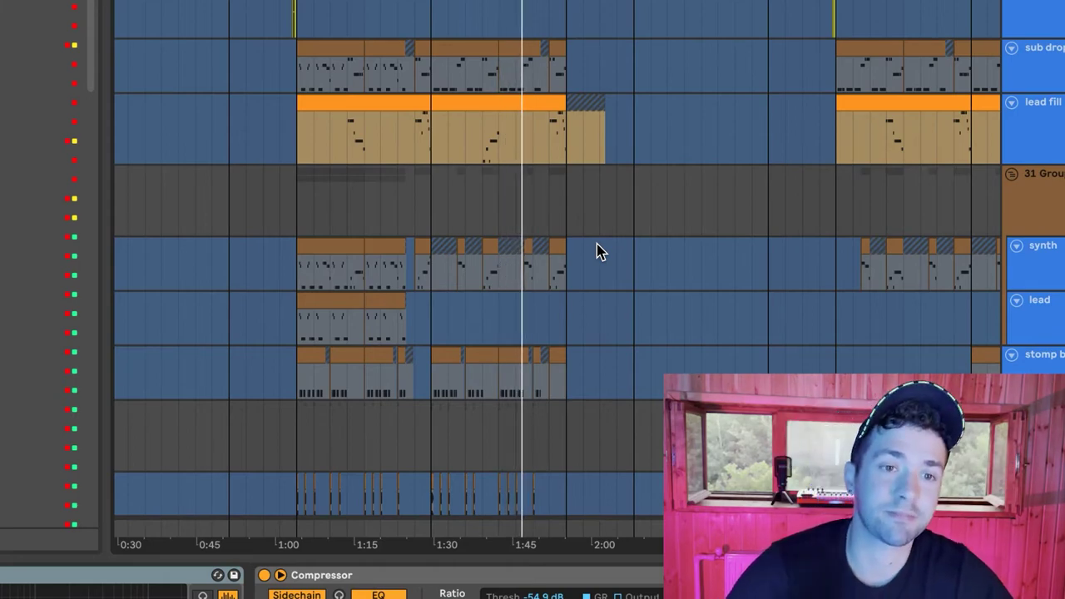
scroll(602, 251, "down", 5)
scroll(602, 251, "down", 5)
scroll(602, 251, "down", 5)
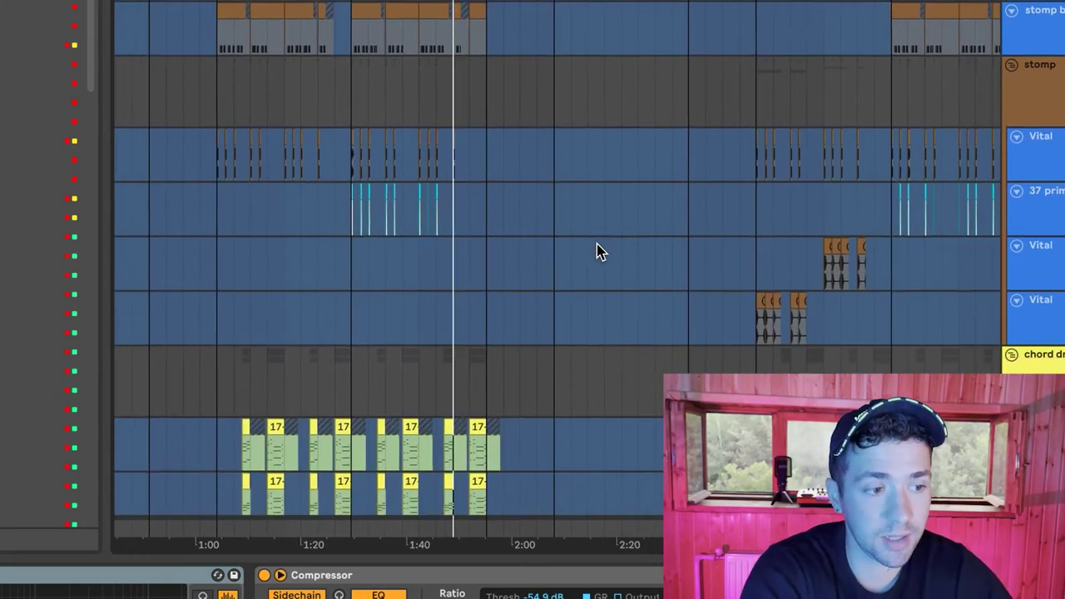
scroll(601, 251, "down", 5)
scroll(602, 251, "down", 2)
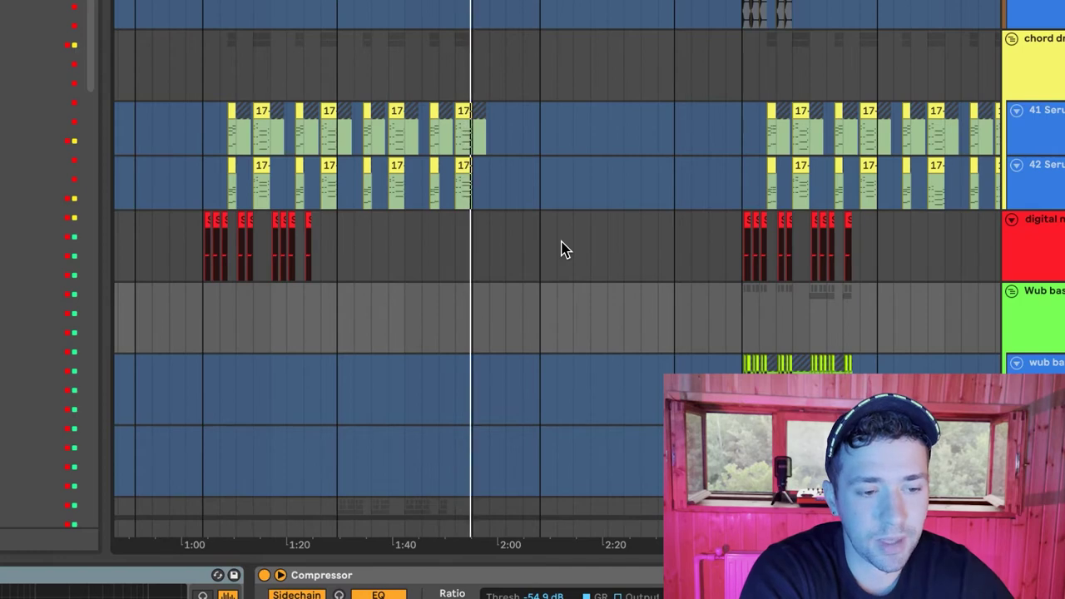
scroll(561, 248, "down", 5)
scroll(562, 248, "down", 5)
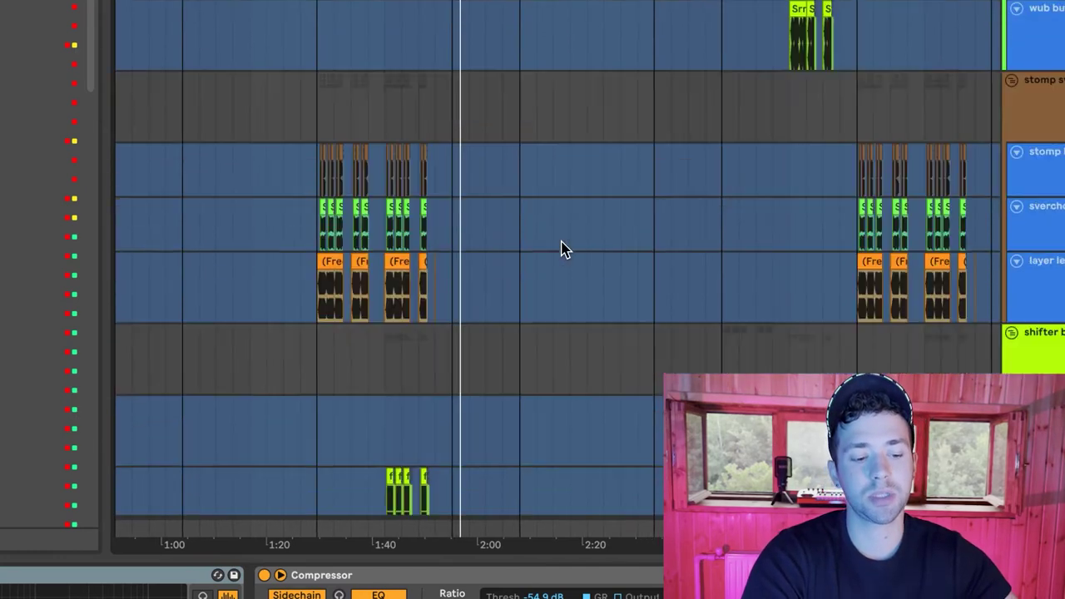
scroll(562, 248, "down", 5)
scroll(561, 248, "down", 3)
scroll(561, 248, "down", 5)
scroll(561, 248, "down", 2)
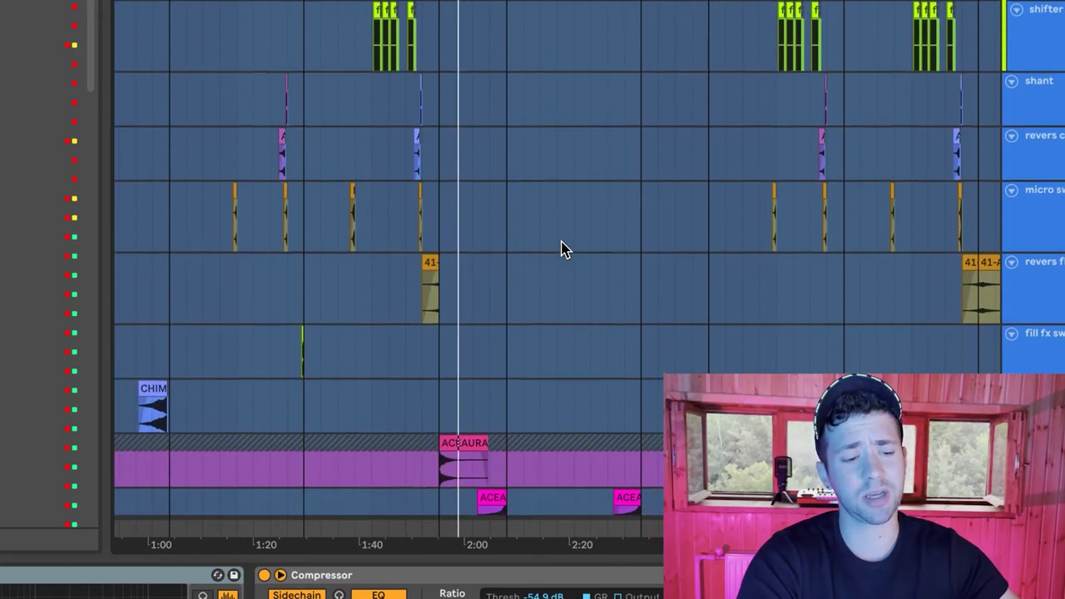
scroll(561, 248, "down", 4)
scroll(561, 248, "down", 3)
scroll(562, 248, "down", 2)
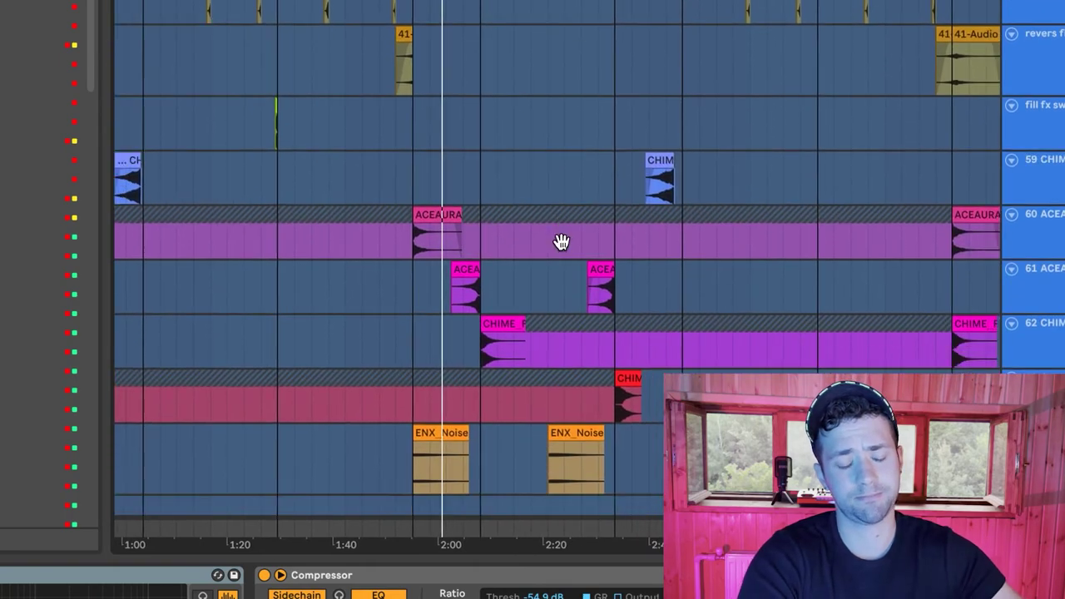
scroll(562, 247, "down", 3)
scroll(561, 248, "up", 5)
scroll(562, 248, "up", 5)
scroll(561, 248, "up", 5)
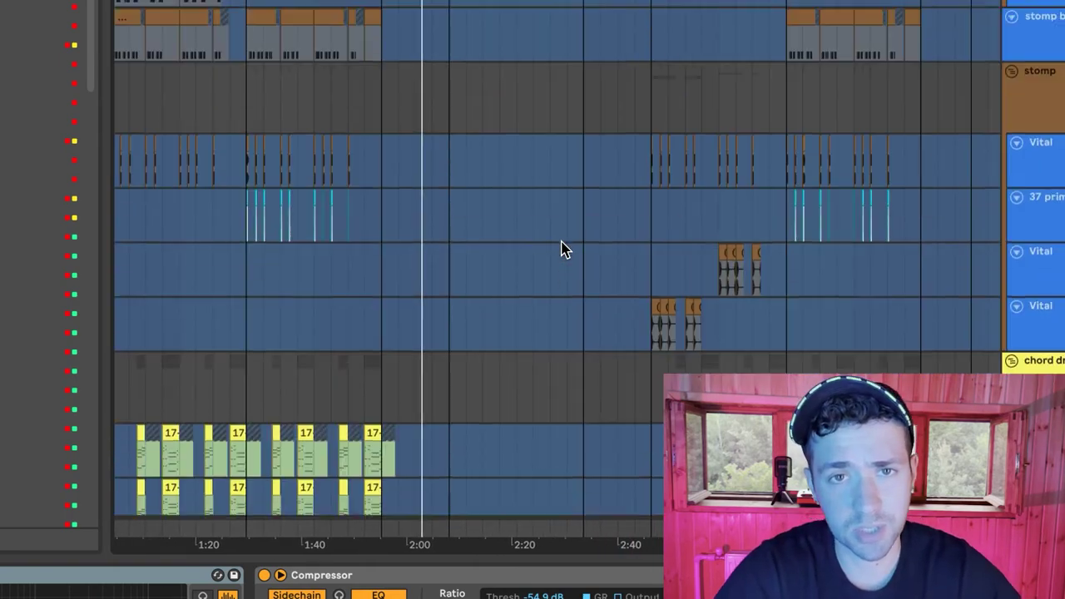
scroll(562, 248, "up", 4)
scroll(562, 248, "up", 5)
scroll(562, 248, "up", 4)
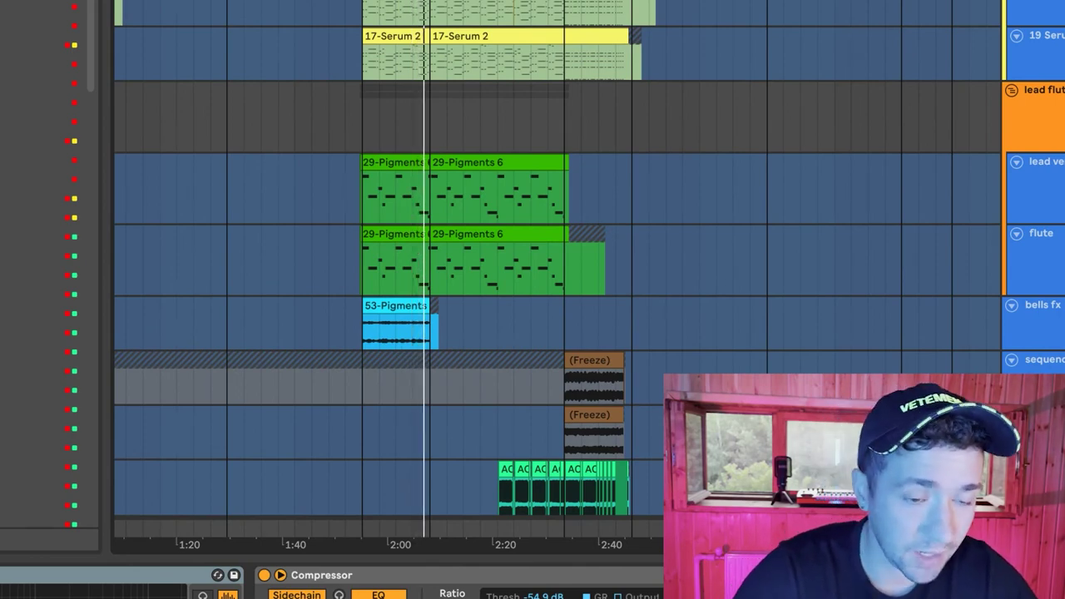
scroll(774, 271, "up", 3)
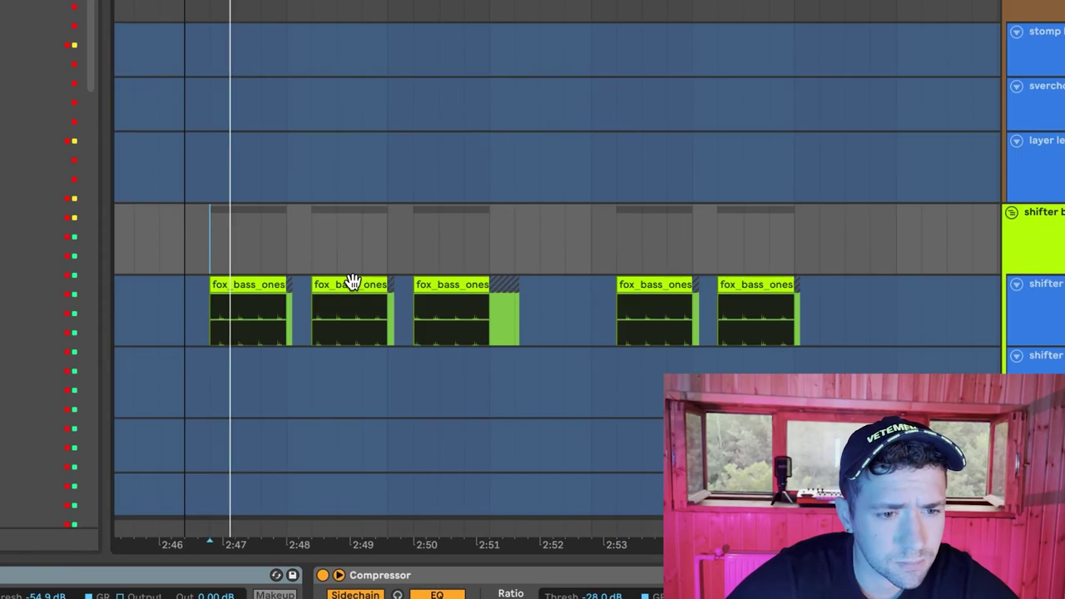
scroll(354, 283, "down", 3)
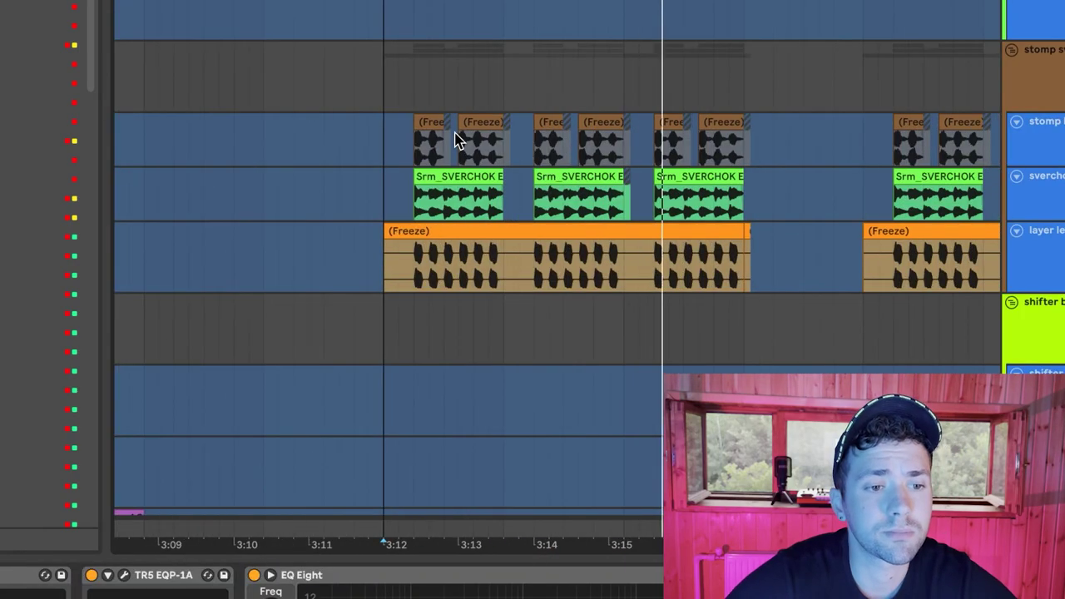
Step: Start playback from the frozen layered clip at 3:12
left_click(455, 141)
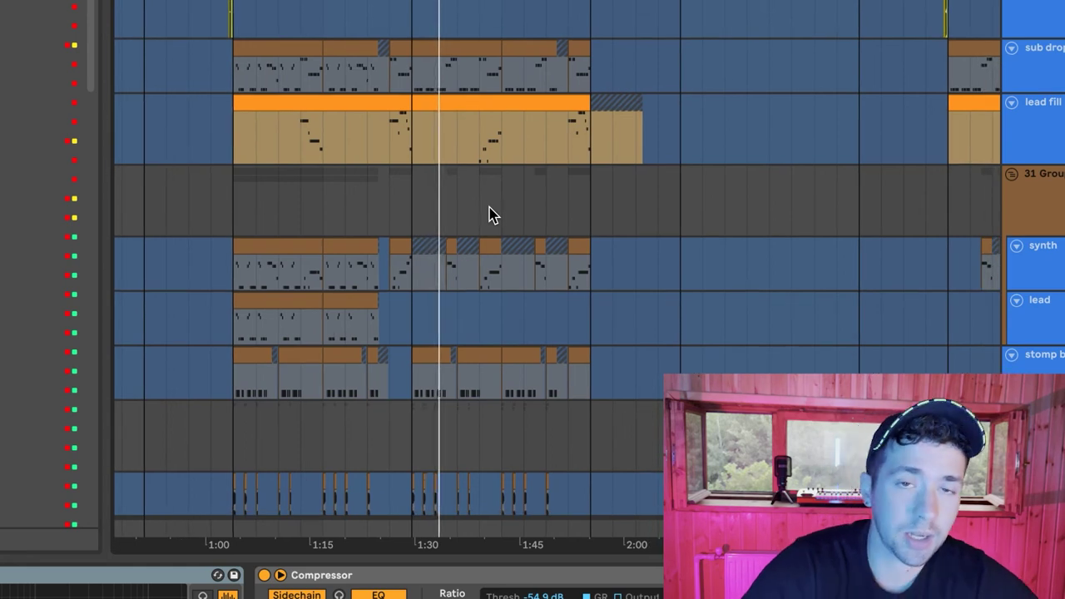
scroll(491, 215, "down", 2)
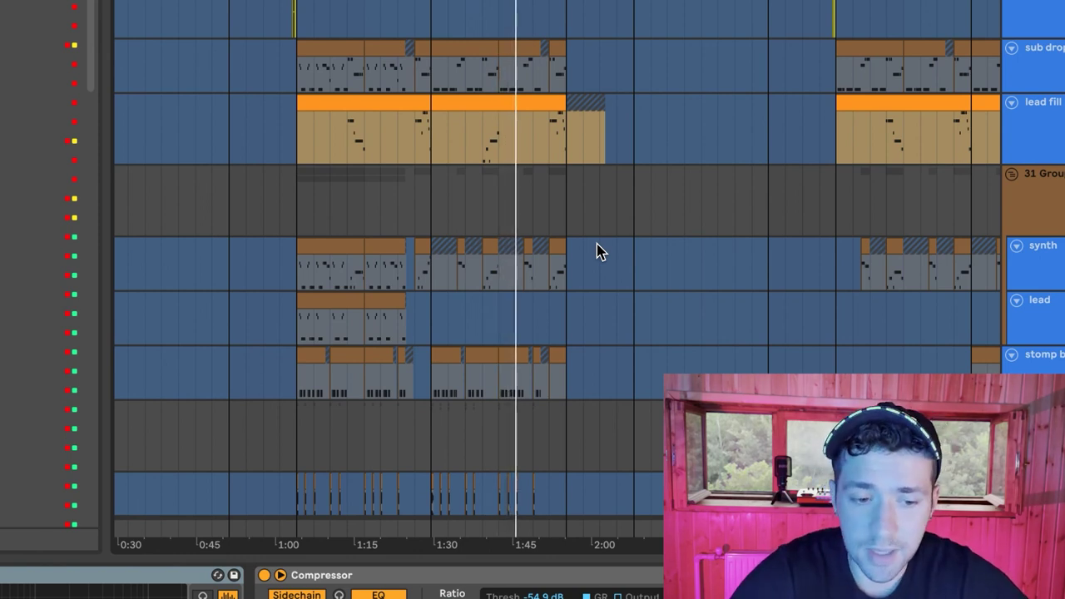
scroll(602, 251, "down", 5)
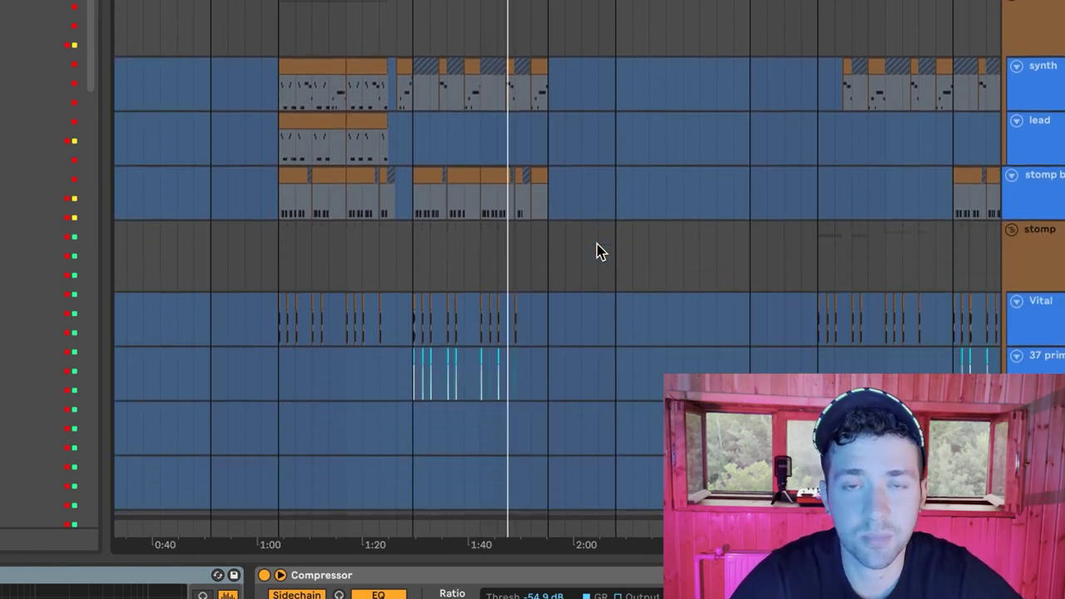
scroll(602, 251, "down", 5)
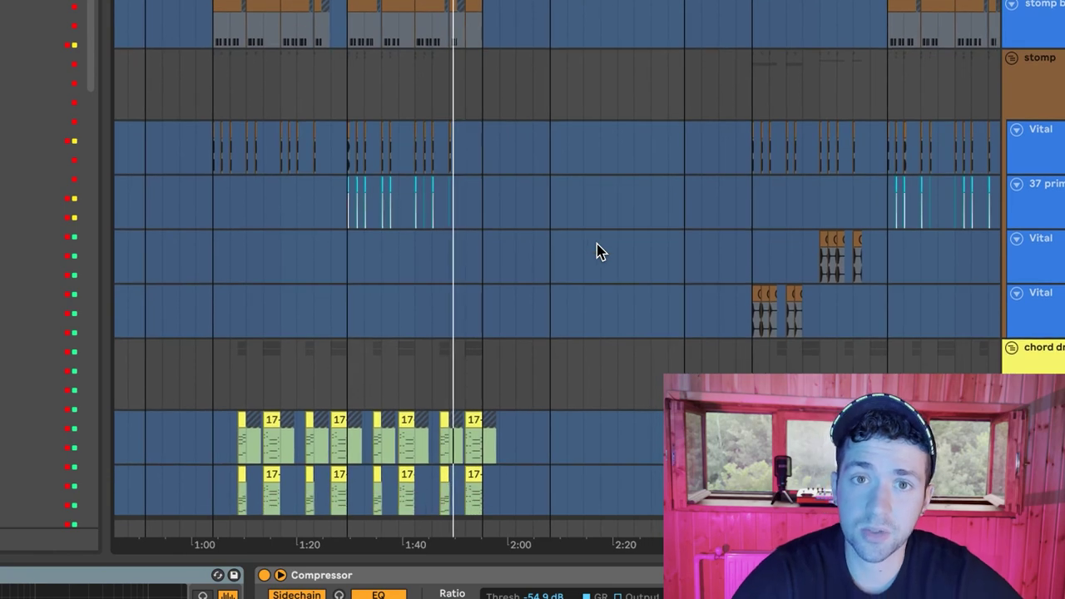
scroll(601, 251, "down", 5)
scroll(582, 250, "down", 3)
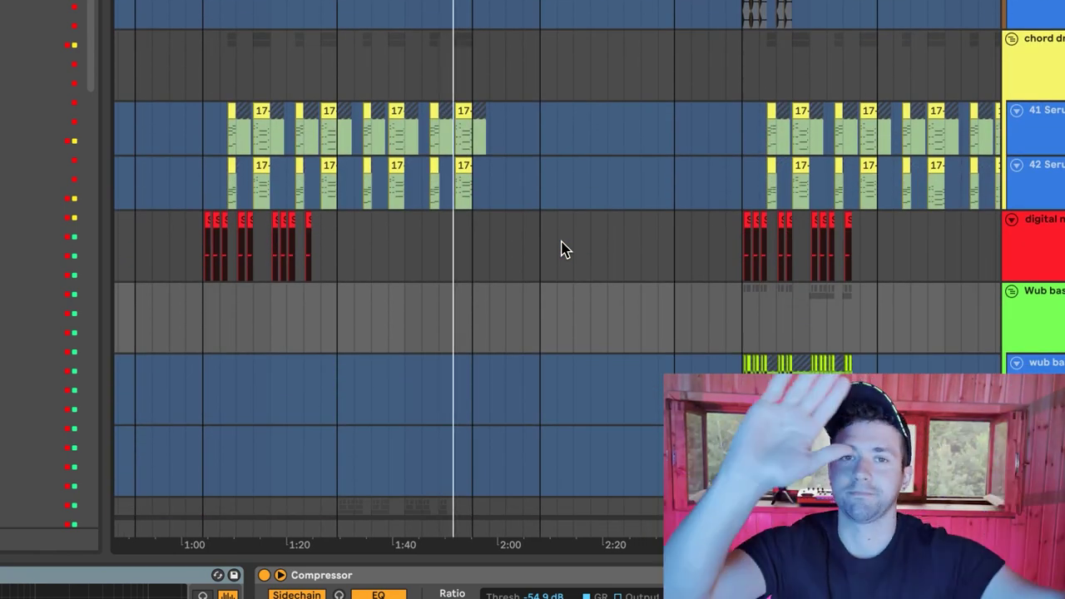